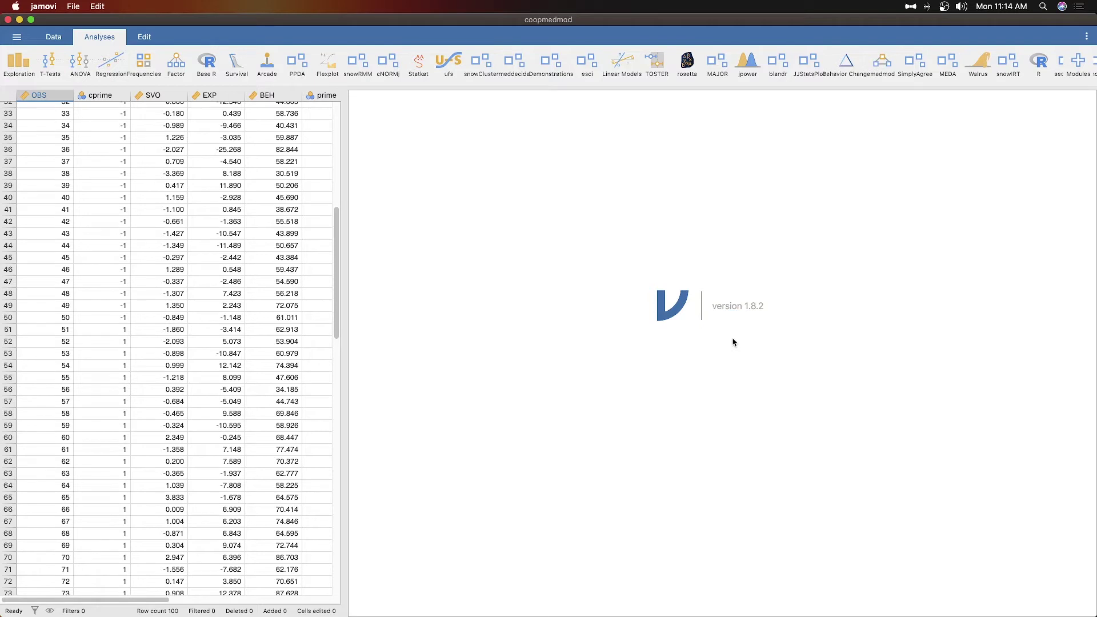
# Find the installed medmod module in the module manager, then close the manager
pyautogui.click(1078, 63)
pyautogui.scroll(-3, 1037, 197)
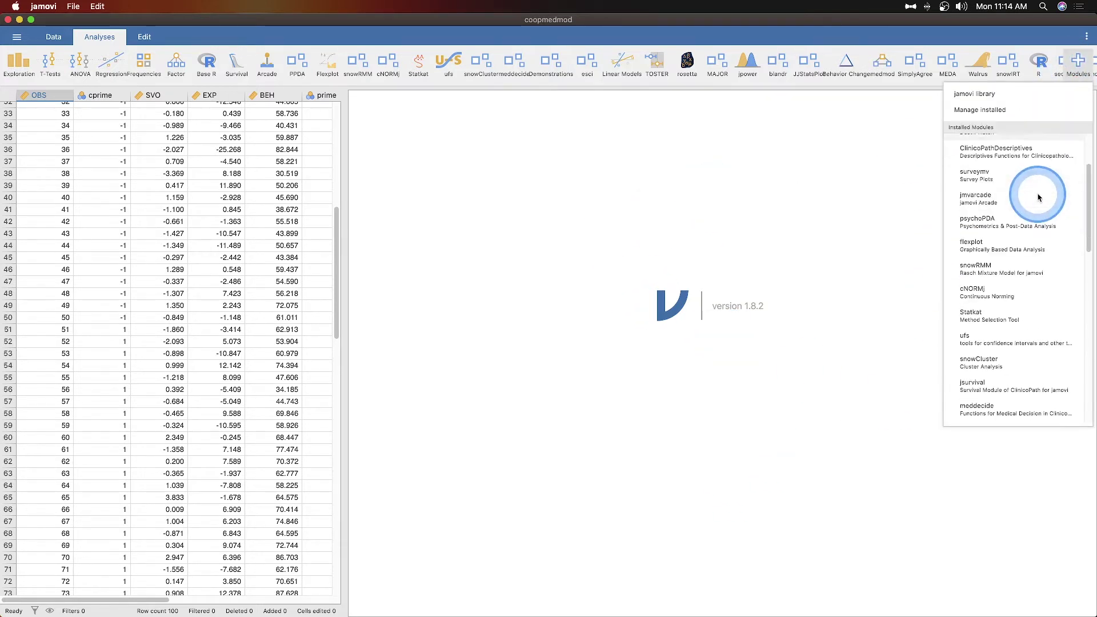
pyautogui.click(991, 110)
pyautogui.scroll(-5, 586, 262)
pyautogui.scroll(-20, 585, 262)
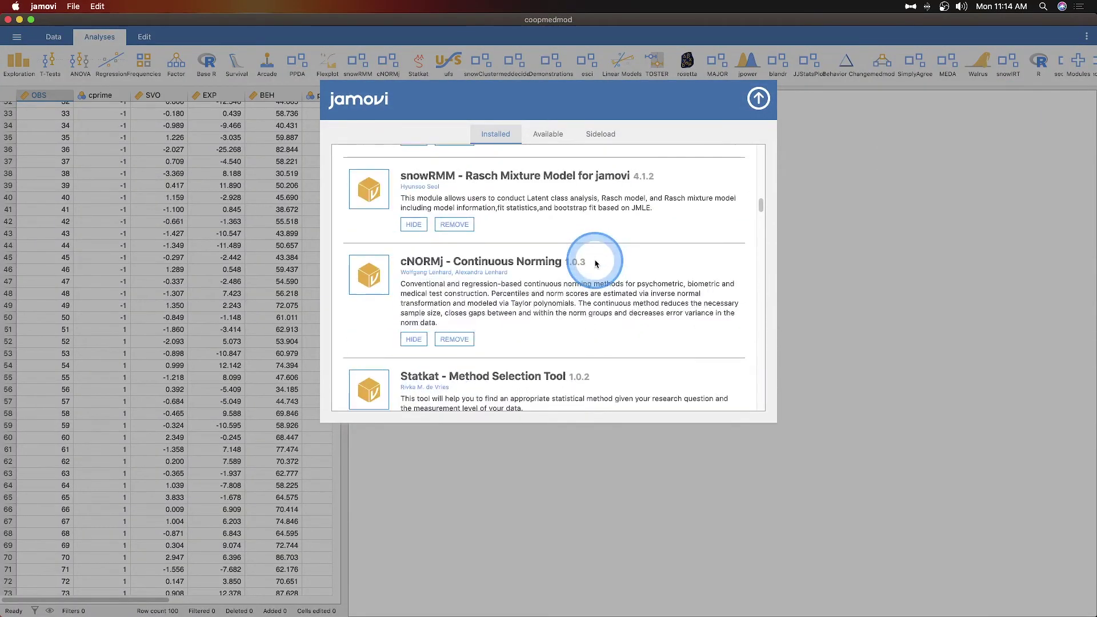
pyautogui.scroll(-10, 597, 264)
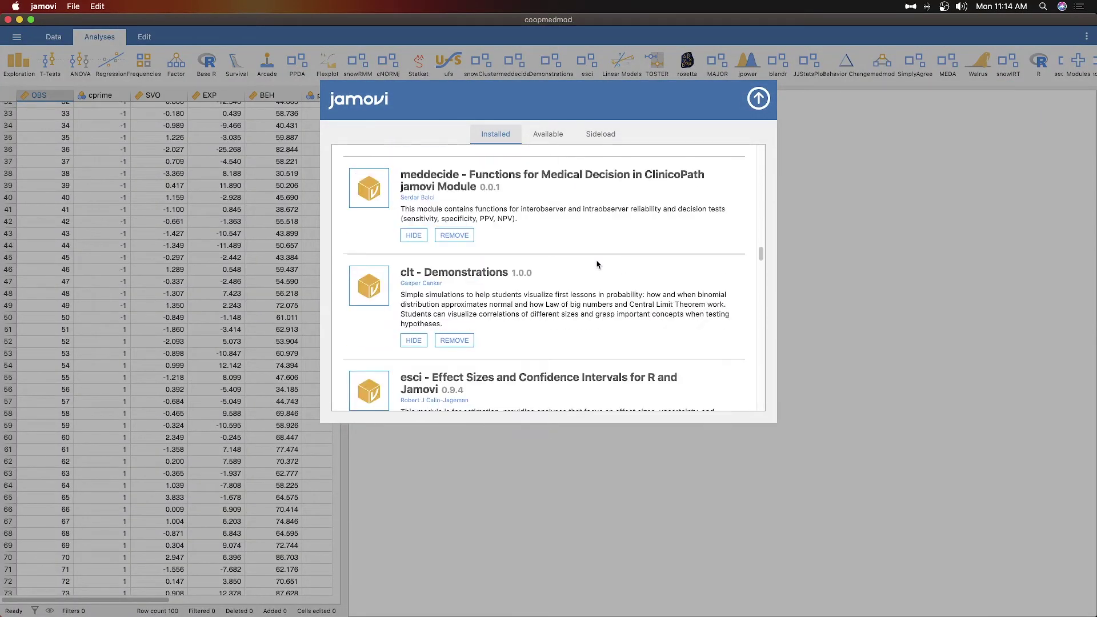
pyautogui.scroll(-15, 597, 264)
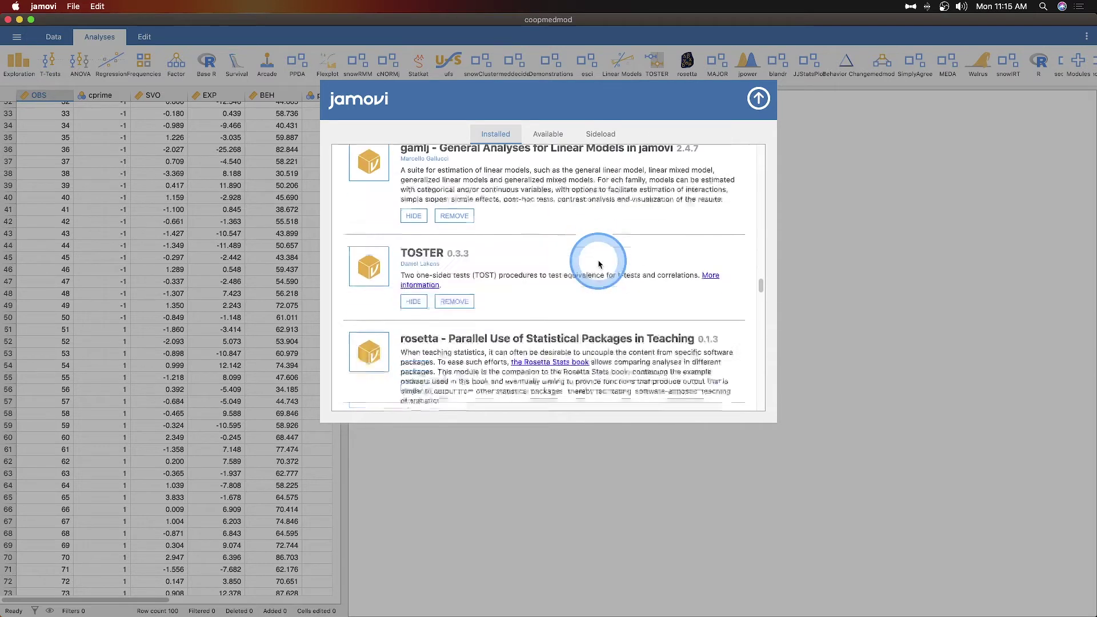
pyautogui.scroll(-10, 598, 264)
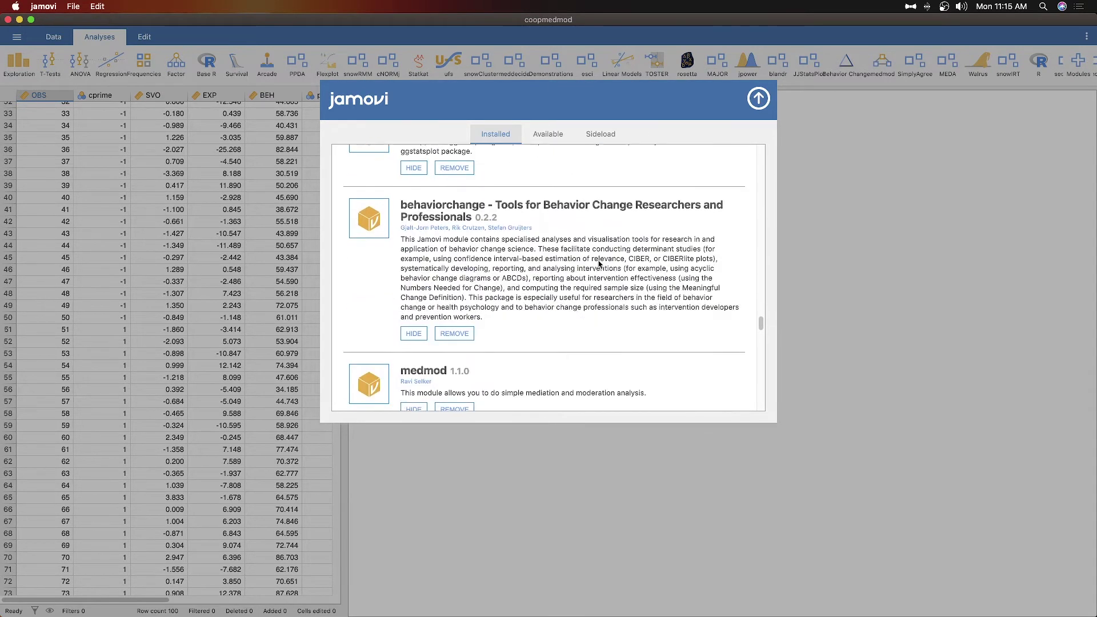
pyautogui.click(430, 225)
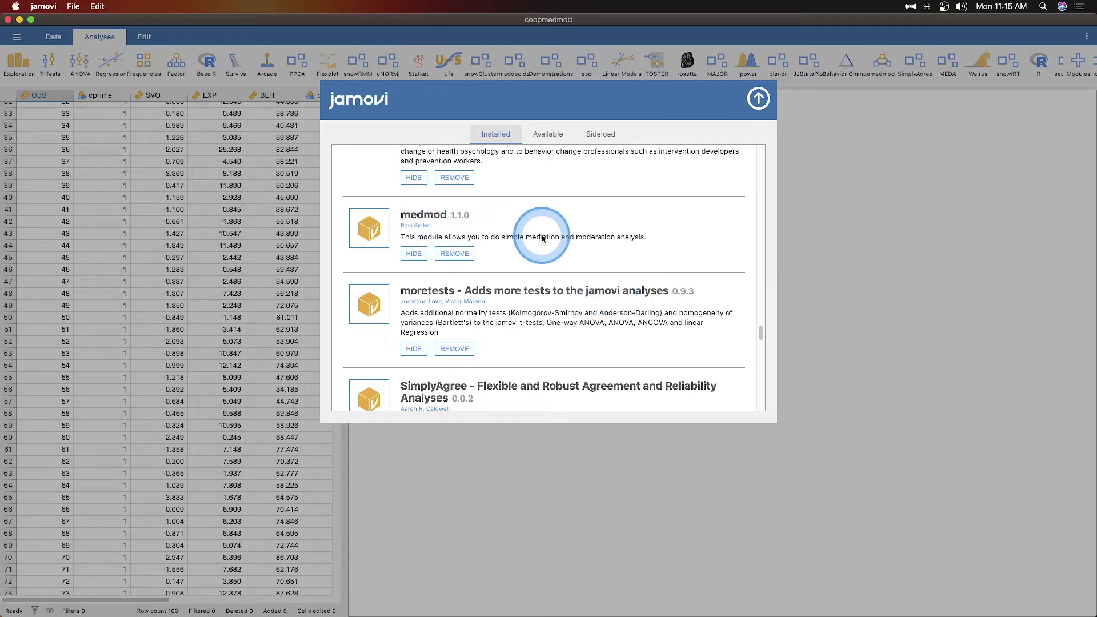
pyautogui.click(758, 99)
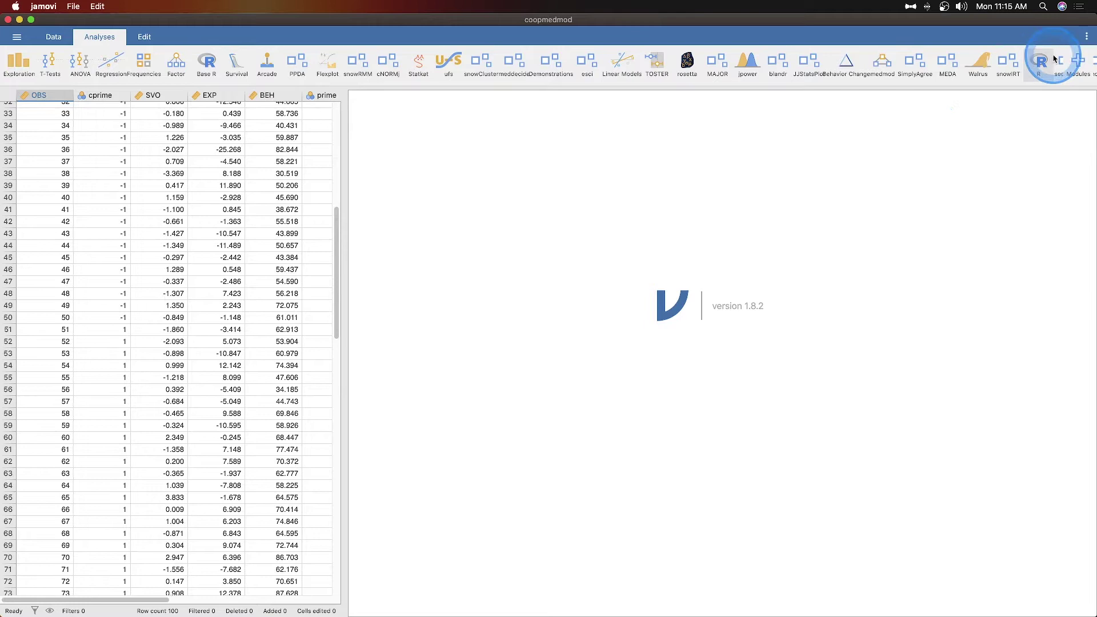
# Review medmod's settings in the modules list and display the analyses medmod offers
pyautogui.click(1078, 63)
pyautogui.scroll(-5, 1032, 277)
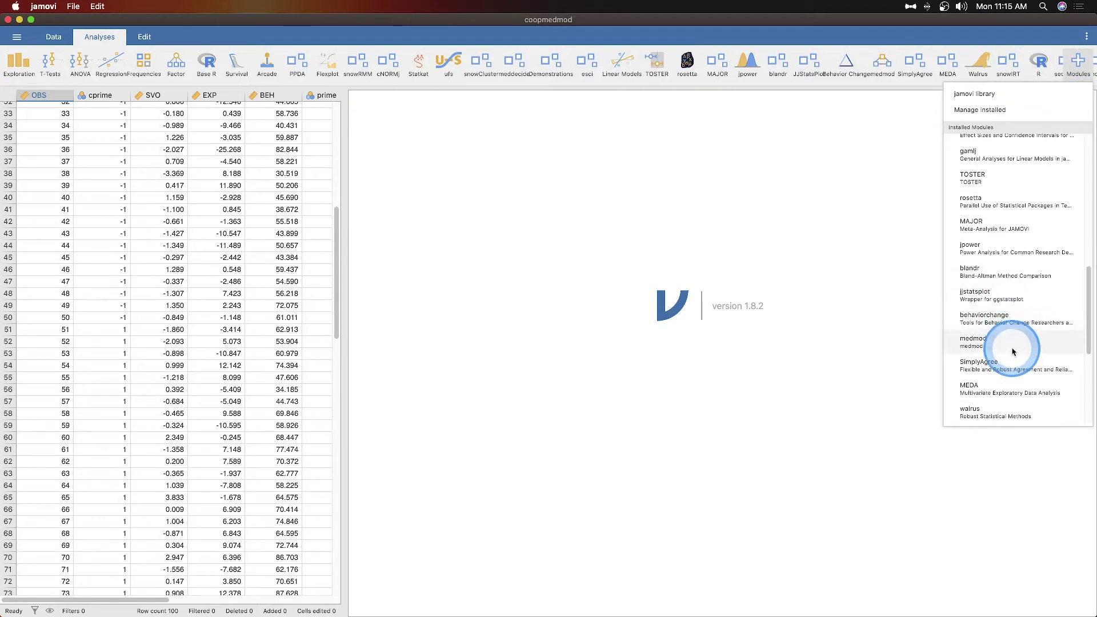
pyautogui.click(1009, 342)
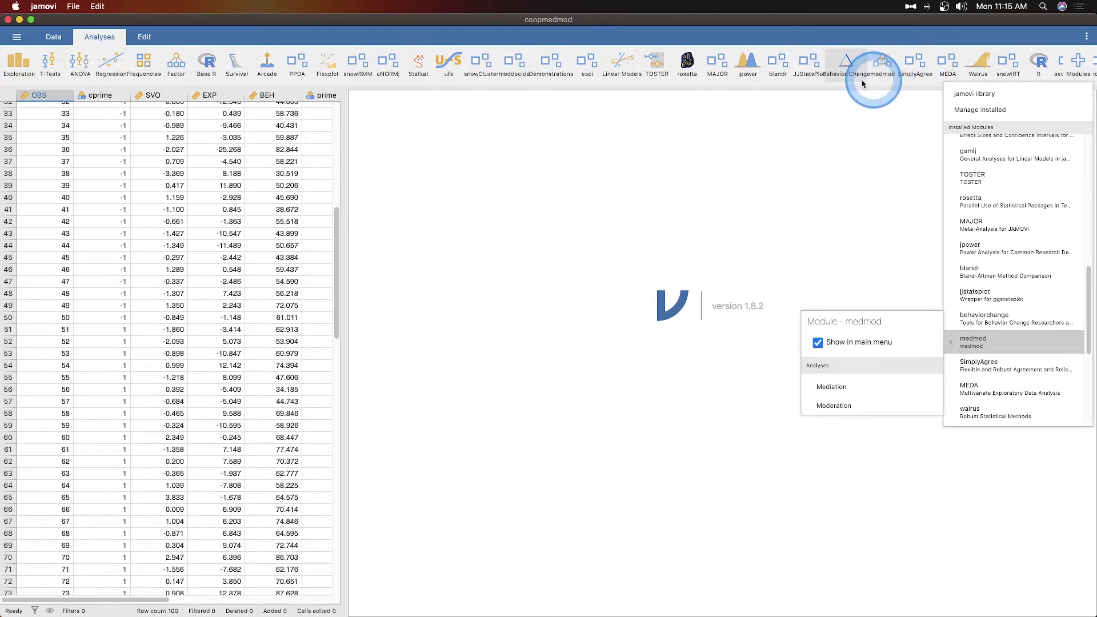
pyautogui.click(918, 220)
pyautogui.click(891, 69)
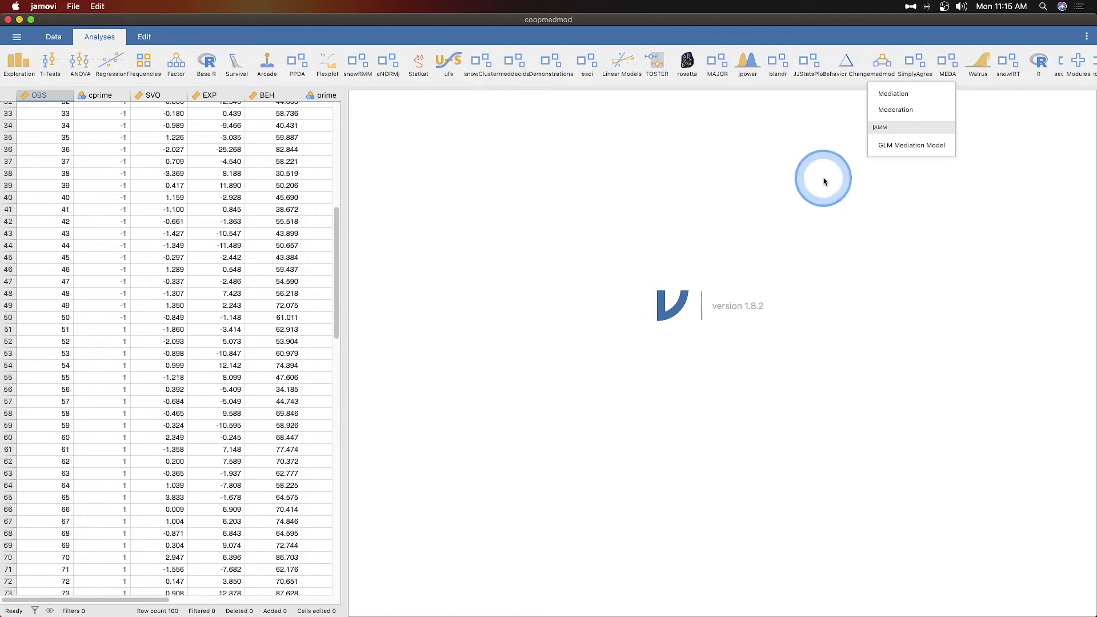
# Dismiss the medmod menu and widen the data grid so the prime column shows from row 1
pyautogui.click(733, 198)
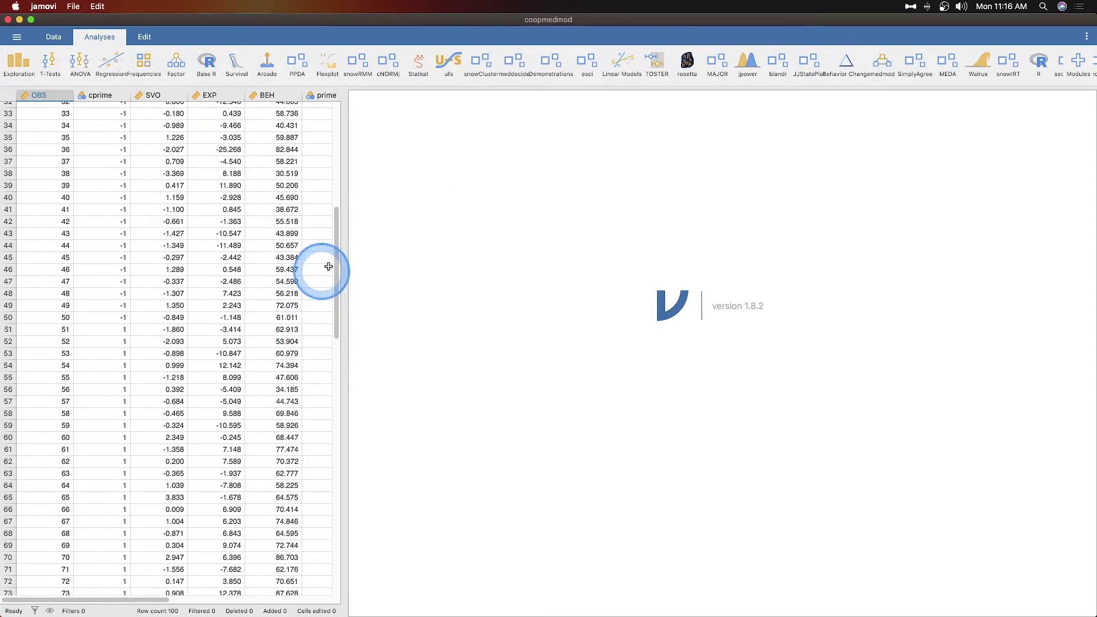
pyautogui.moveTo(343, 269); pyautogui.dragTo(452, 269)
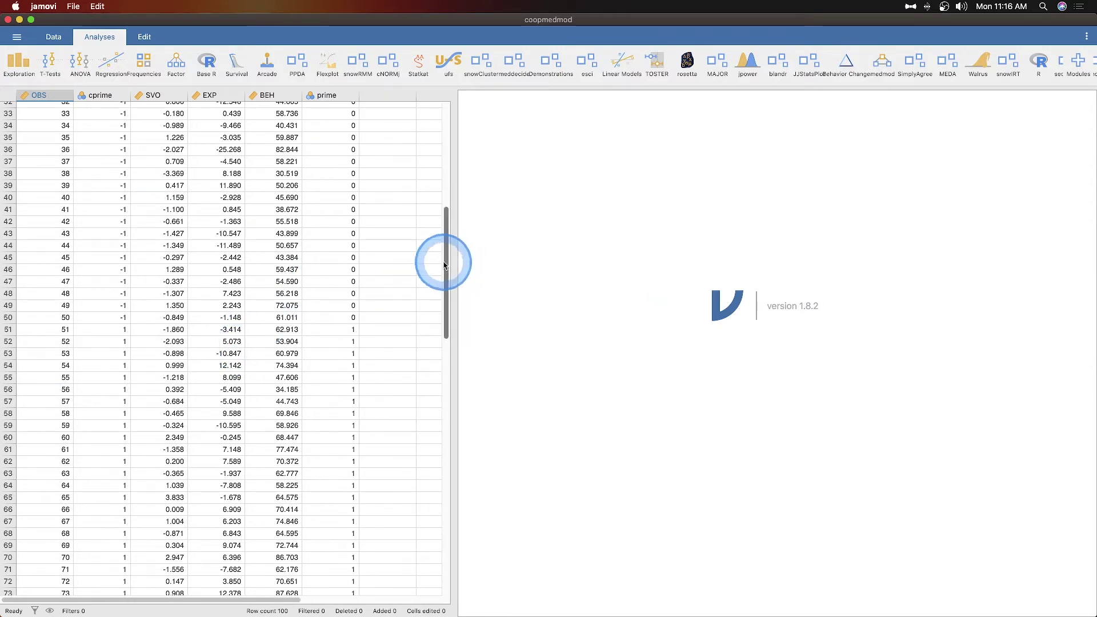
pyautogui.scroll(10, 285, 273)
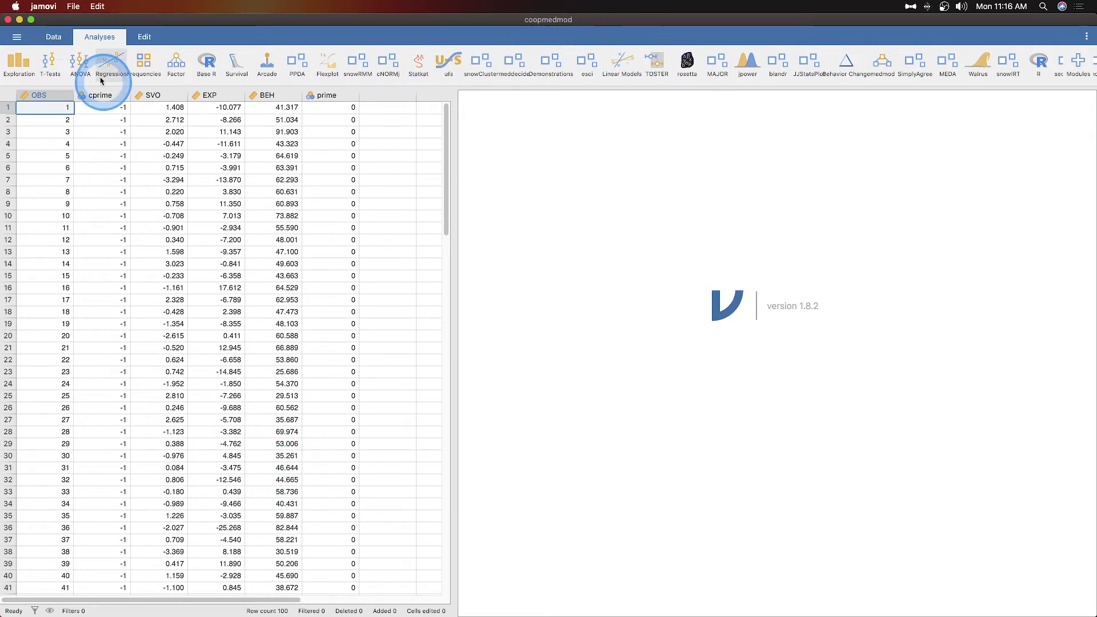
# Open the Data Library's Advanced Mediation Models folder and select the coopmedmod example
pyautogui.click(17, 37)
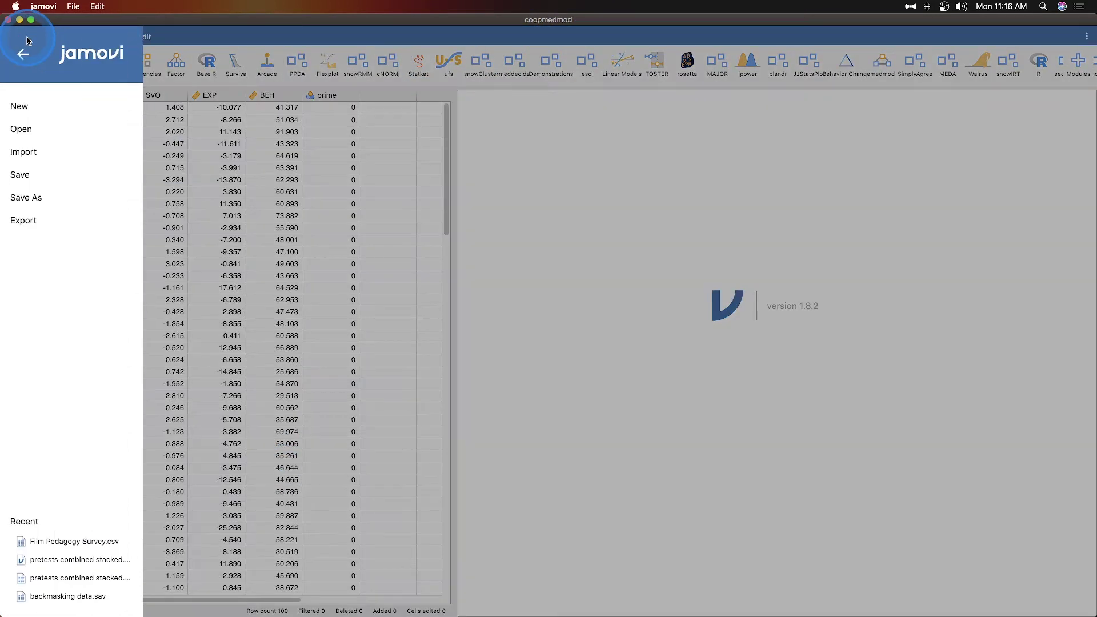
pyautogui.click(34, 131)
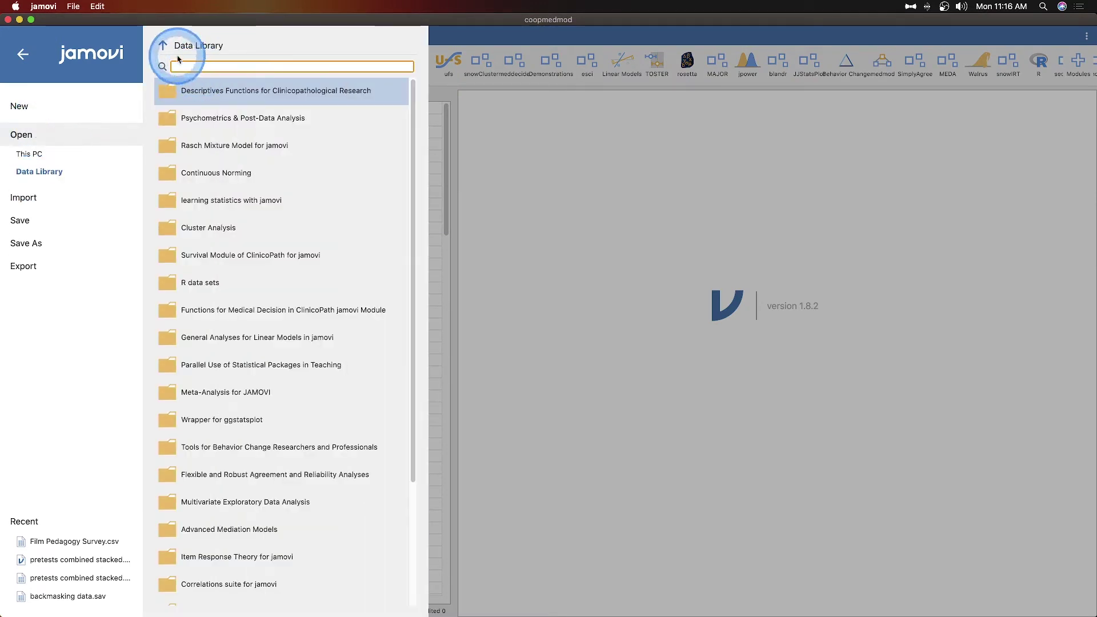
pyautogui.scroll(-1, 245, 180)
pyautogui.scroll(-5, 246, 180)
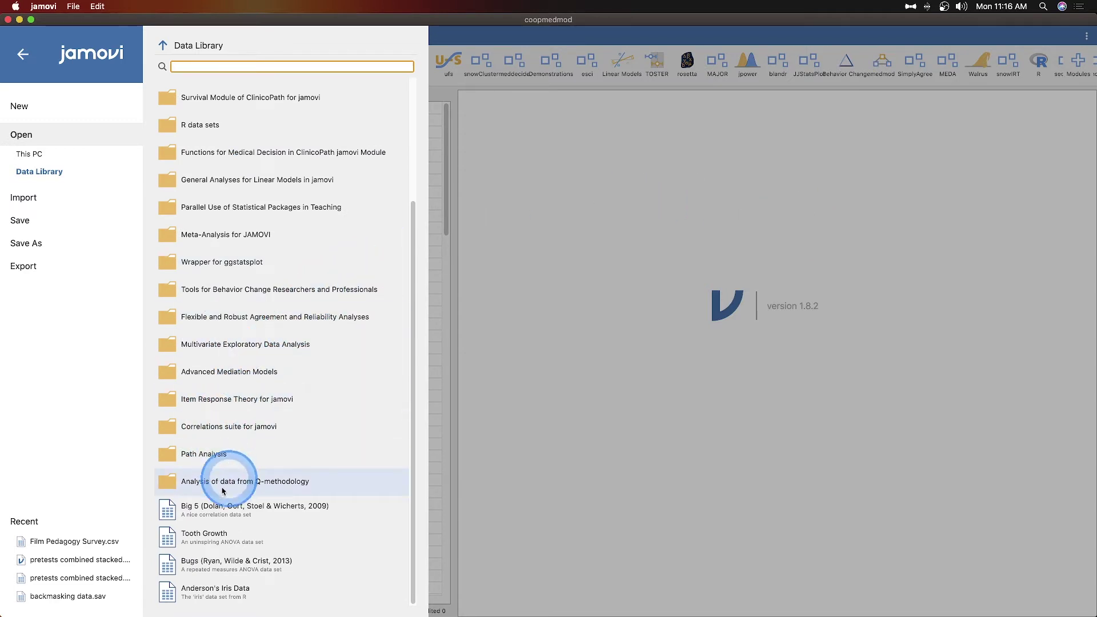
pyautogui.click(251, 377)
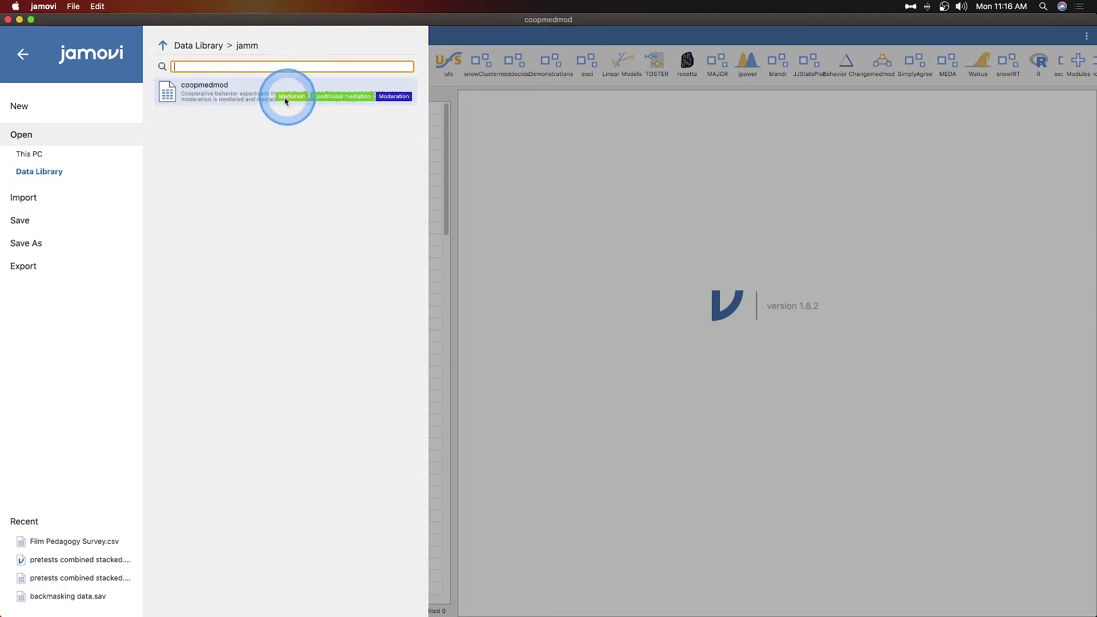
pyautogui.click(373, 102)
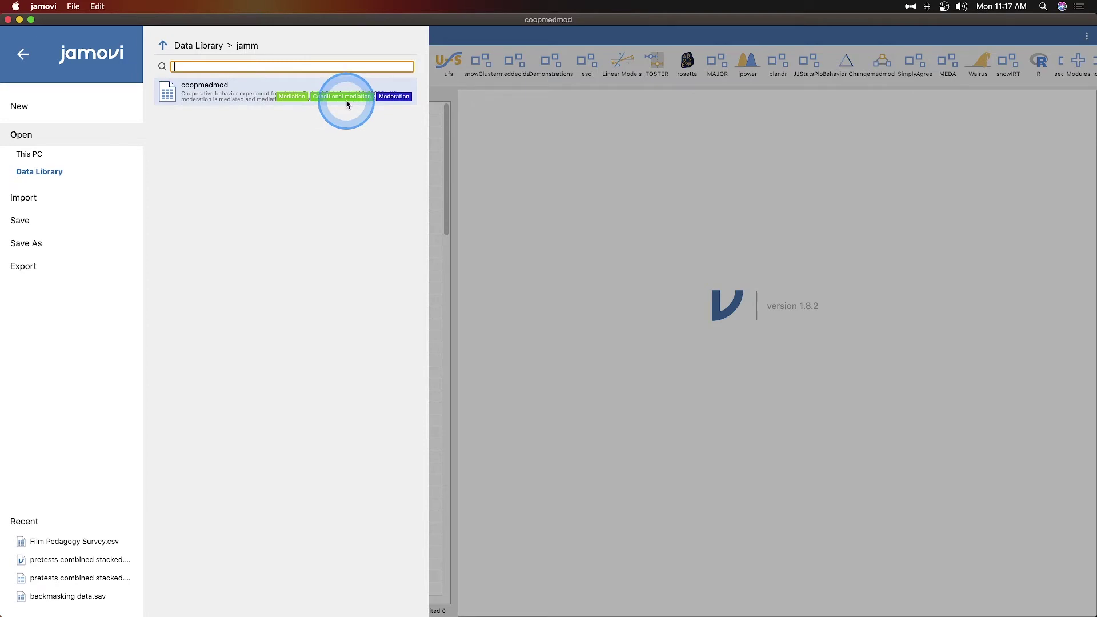
# Open coopmedmod and start a medmod Mediation analysis
pyautogui.click(397, 89)
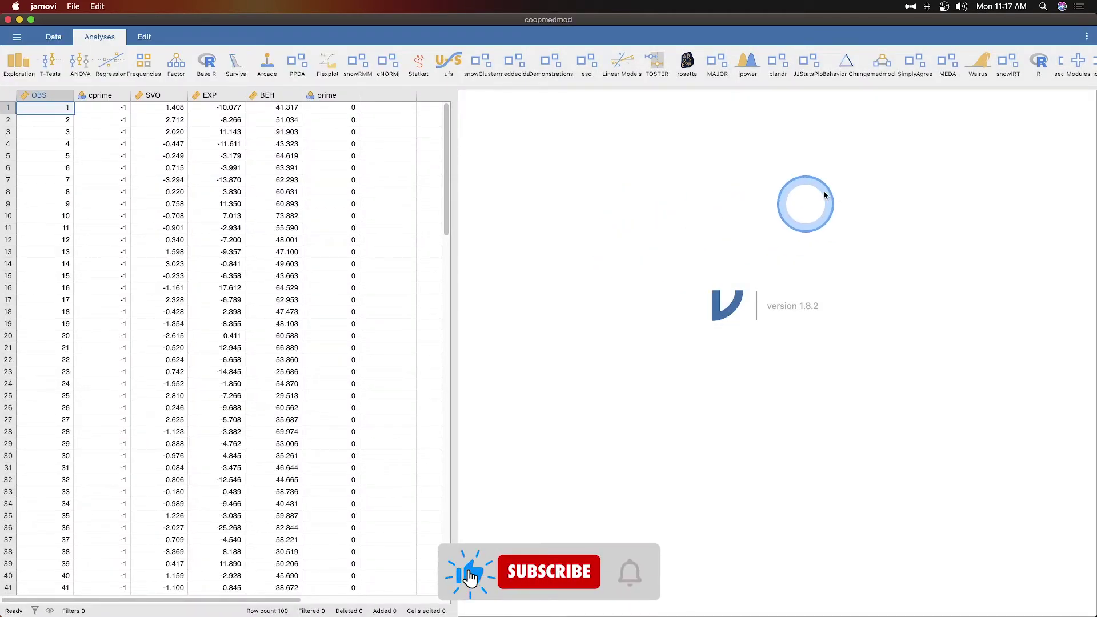
pyautogui.click(883, 69)
pyautogui.click(901, 107)
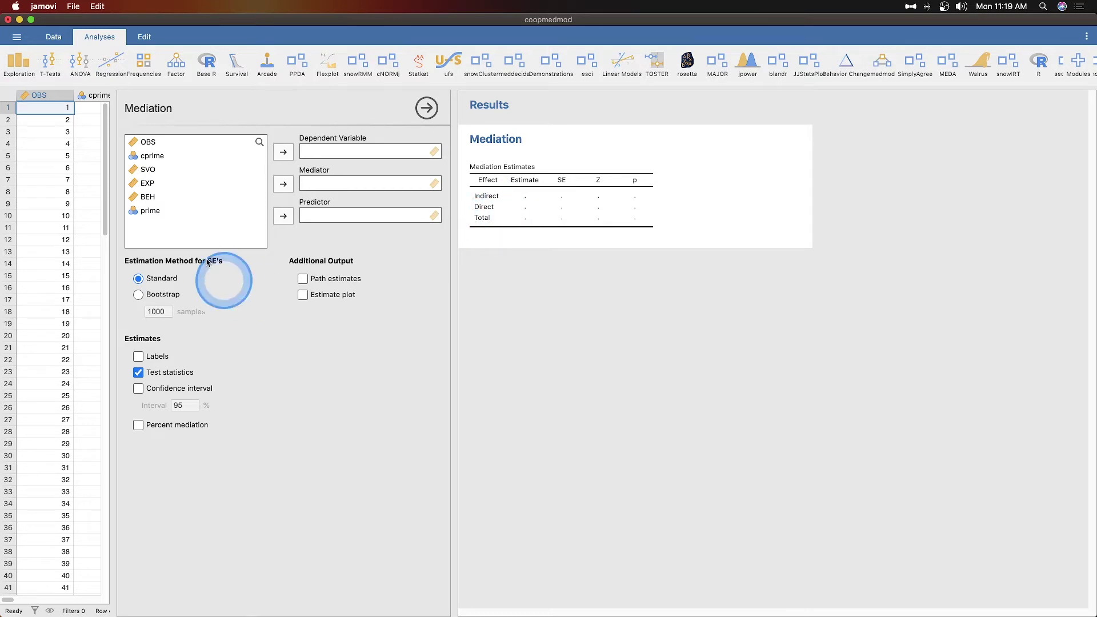
# Assign BEH as dependent variable, SVO as mediator and EXP as predictor
pyautogui.click(171, 198)
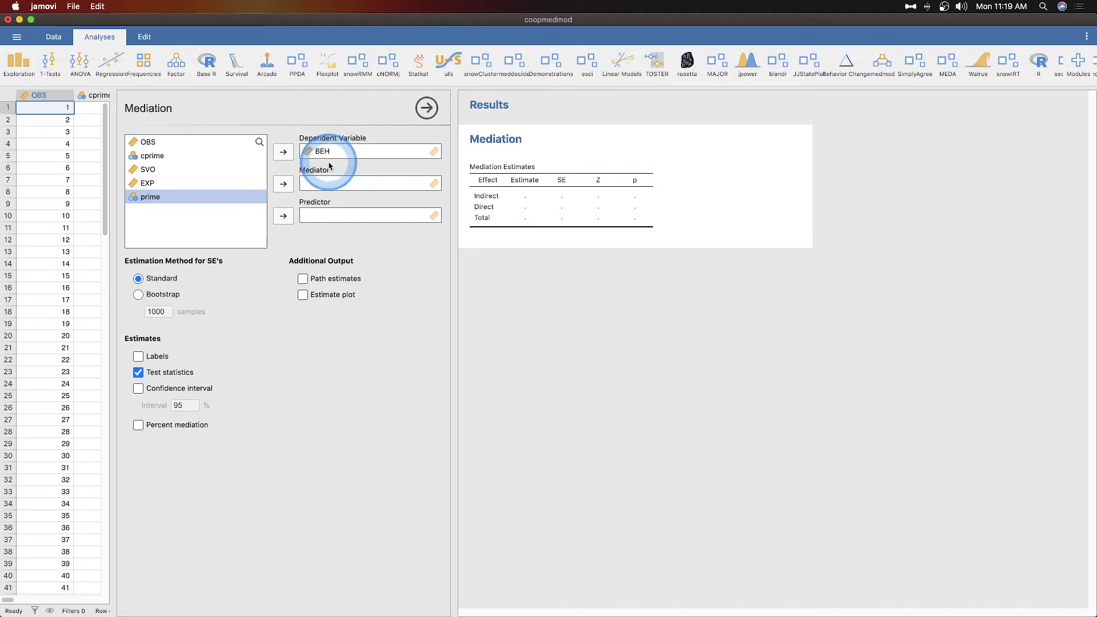
pyautogui.click(156, 174)
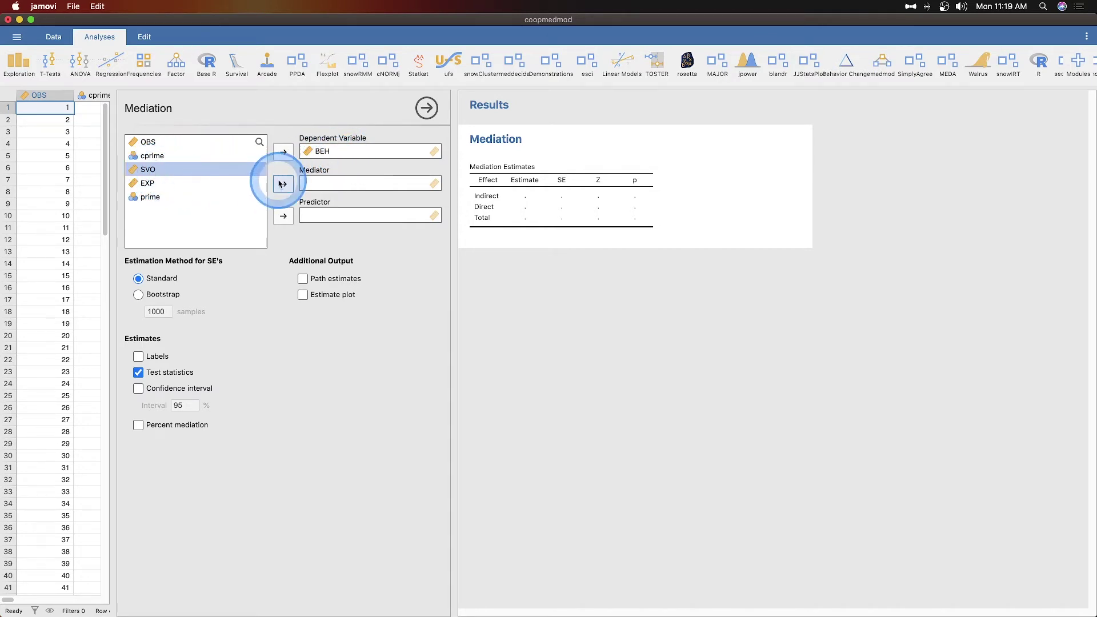
pyautogui.click(283, 183)
pyautogui.click(171, 170)
pyautogui.click(283, 215)
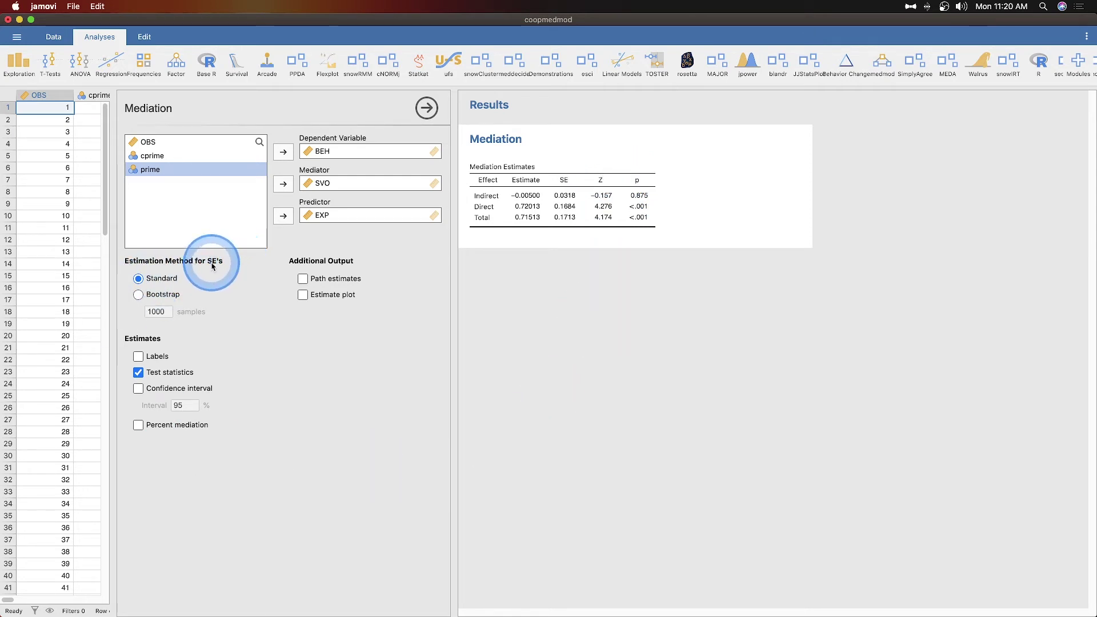
# Switch the SE estimation method to Bootstrap with 1000 samples
pyautogui.click(162, 296)
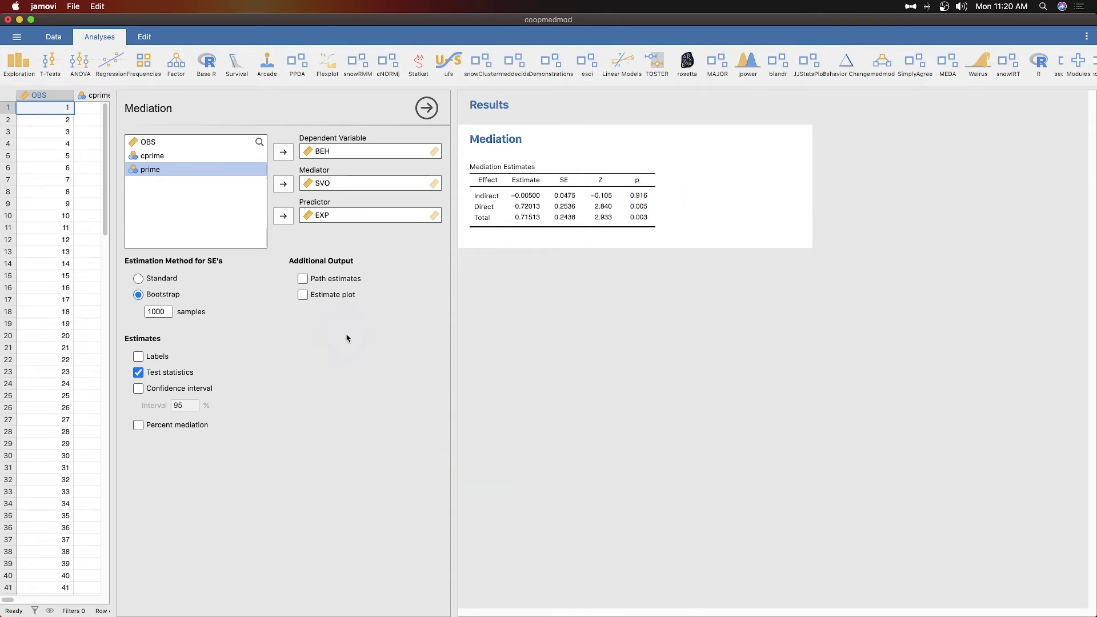
# Turn on Path estimates, the Estimate plot and path labels a, b, c
pyautogui.click(325, 283)
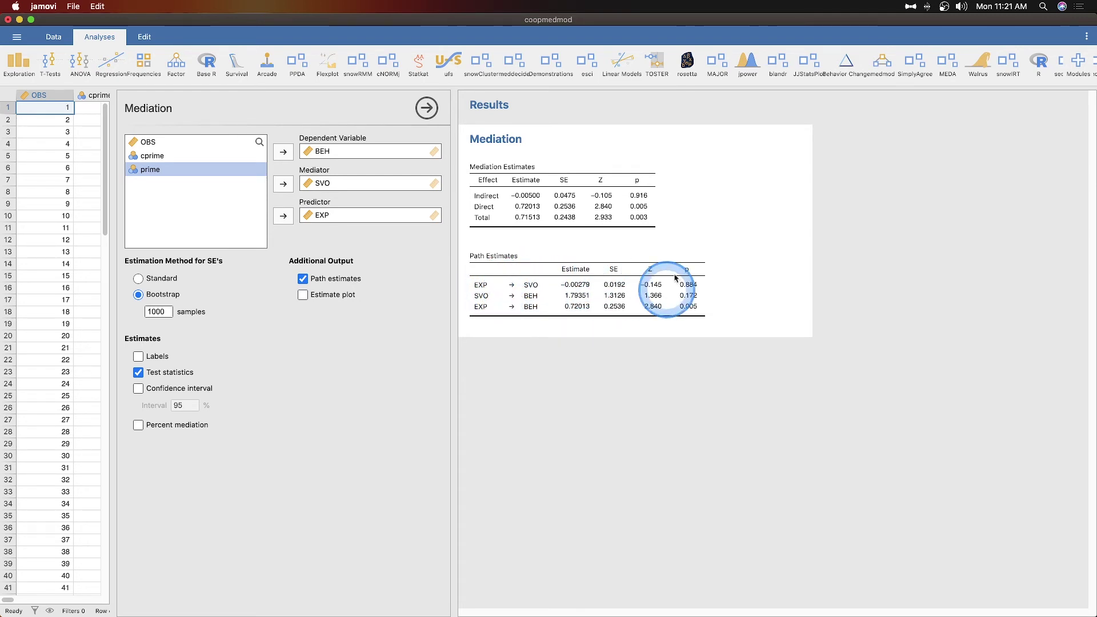
pyautogui.click(303, 294)
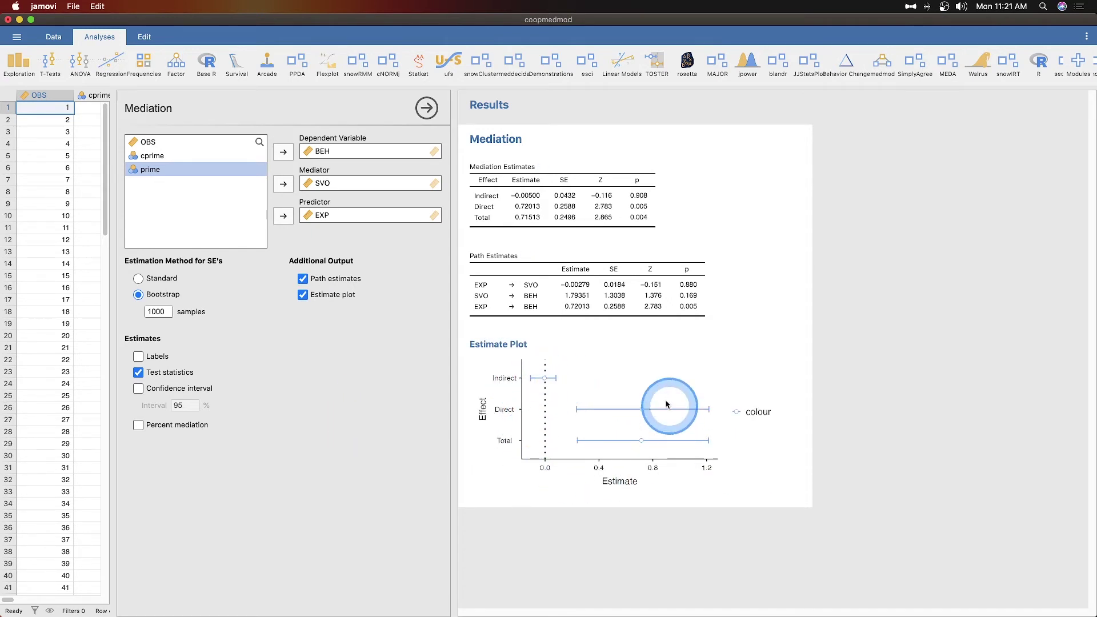
pyautogui.click(138, 356)
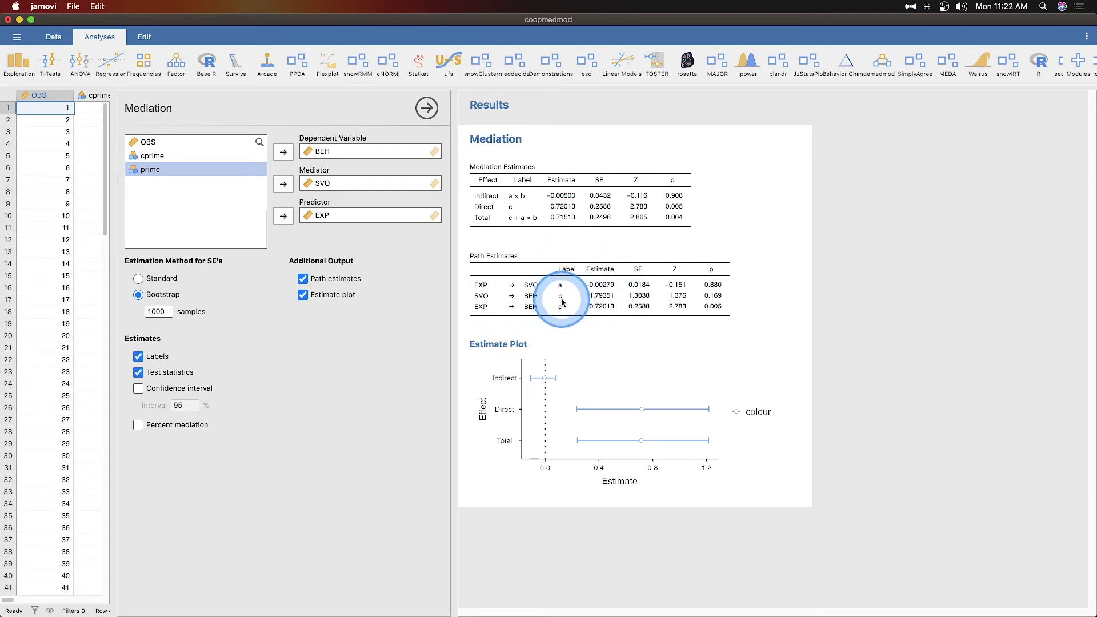
# Untick Labels and add 95% confidence intervals and a % Mediation column
pyautogui.click(155, 357)
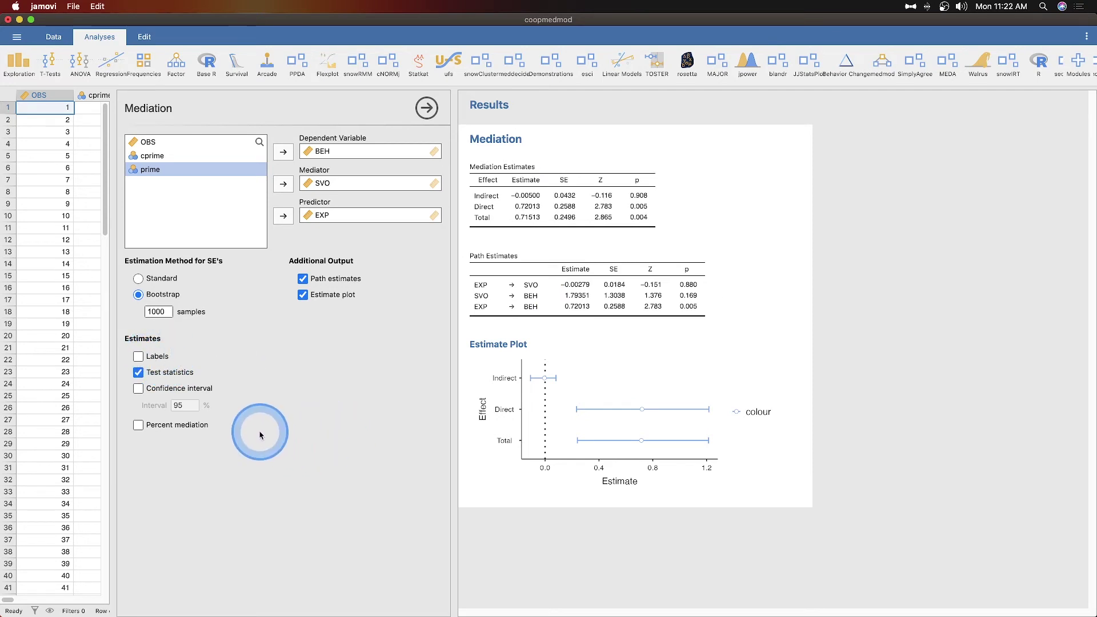
pyautogui.click(147, 388)
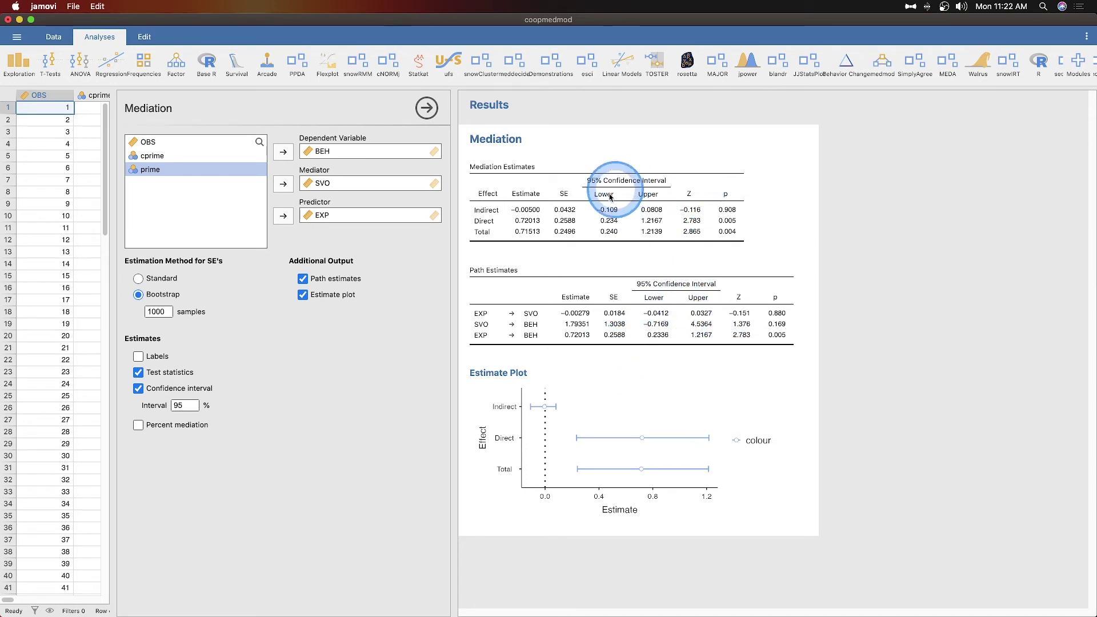
pyautogui.click(189, 425)
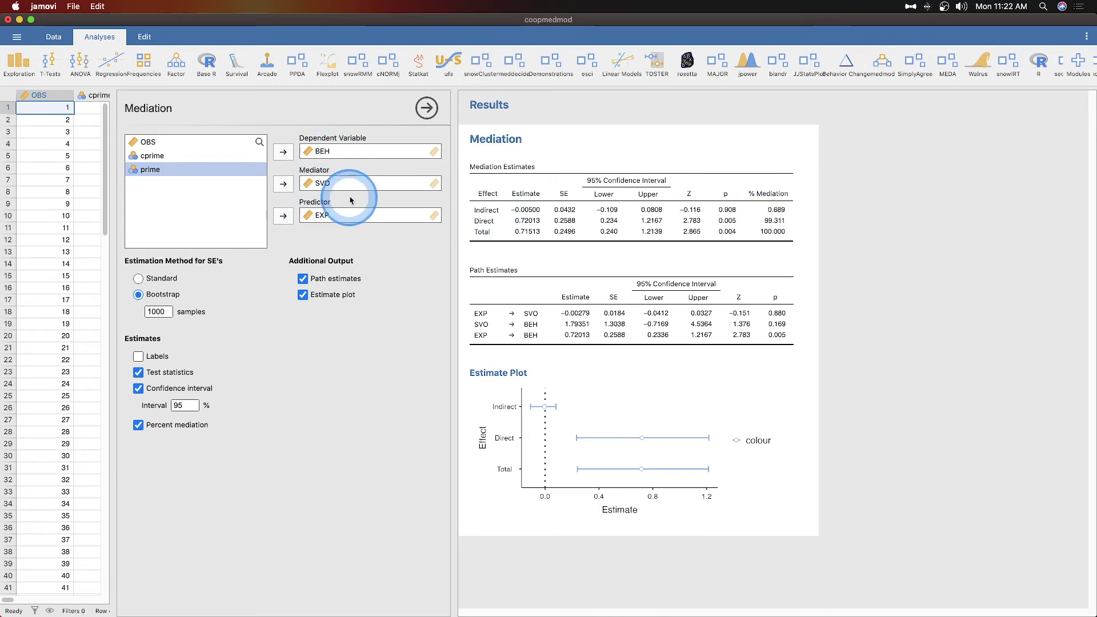
# Swap roles so EXP becomes the mediator and SVO the predictor, removing a misplaced prime
pyautogui.click(283, 184)
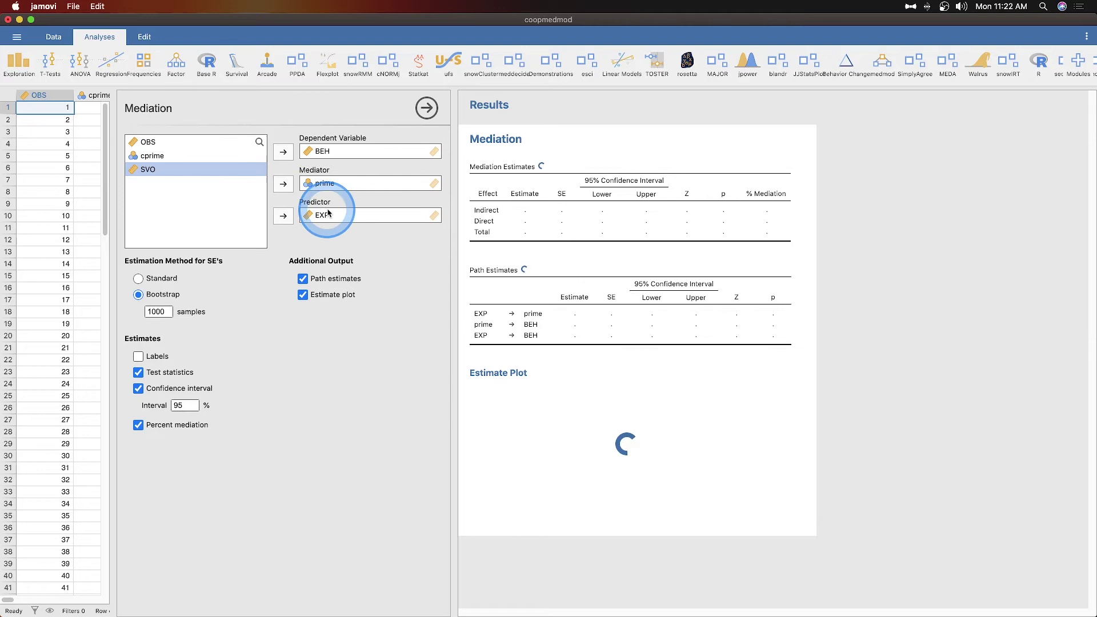
pyautogui.moveTo(297, 186); pyautogui.dragTo(159, 176)
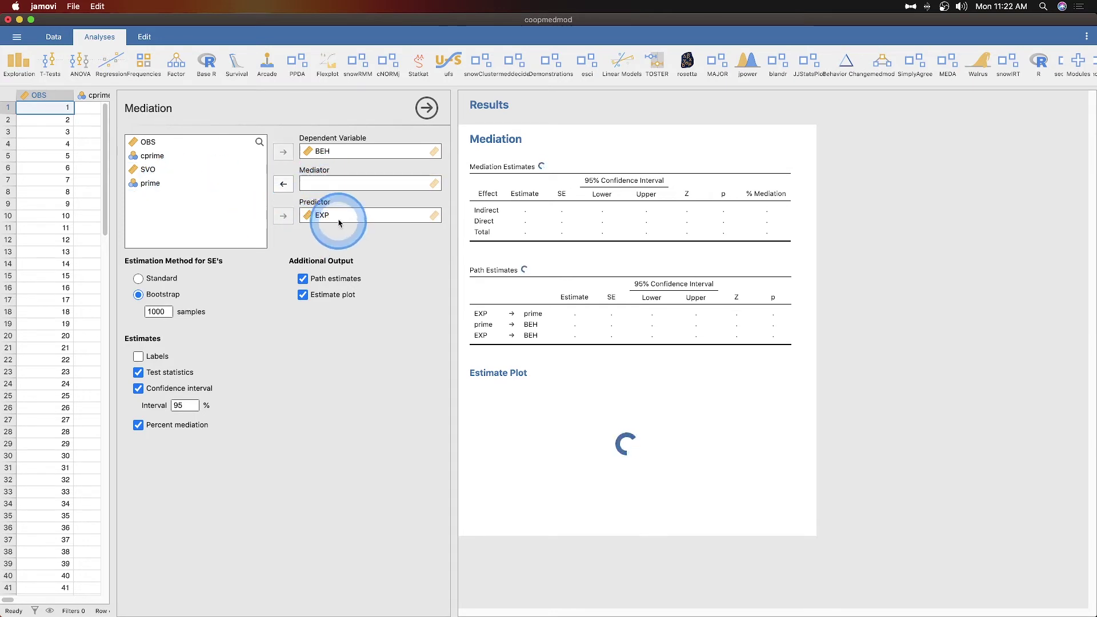
pyautogui.moveTo(338, 215); pyautogui.dragTo(339, 184)
pyautogui.moveTo(144, 169); pyautogui.dragTo(334, 216)
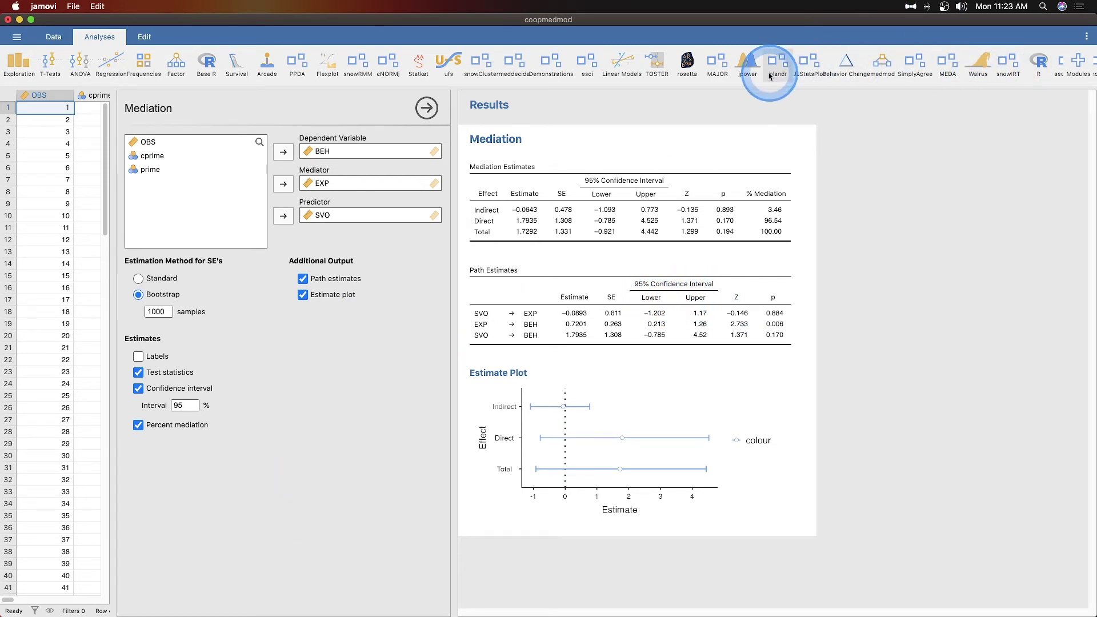
# Add a medmod Moderation analysis from the Analyses toolbar
pyautogui.click(883, 68)
pyautogui.click(901, 114)
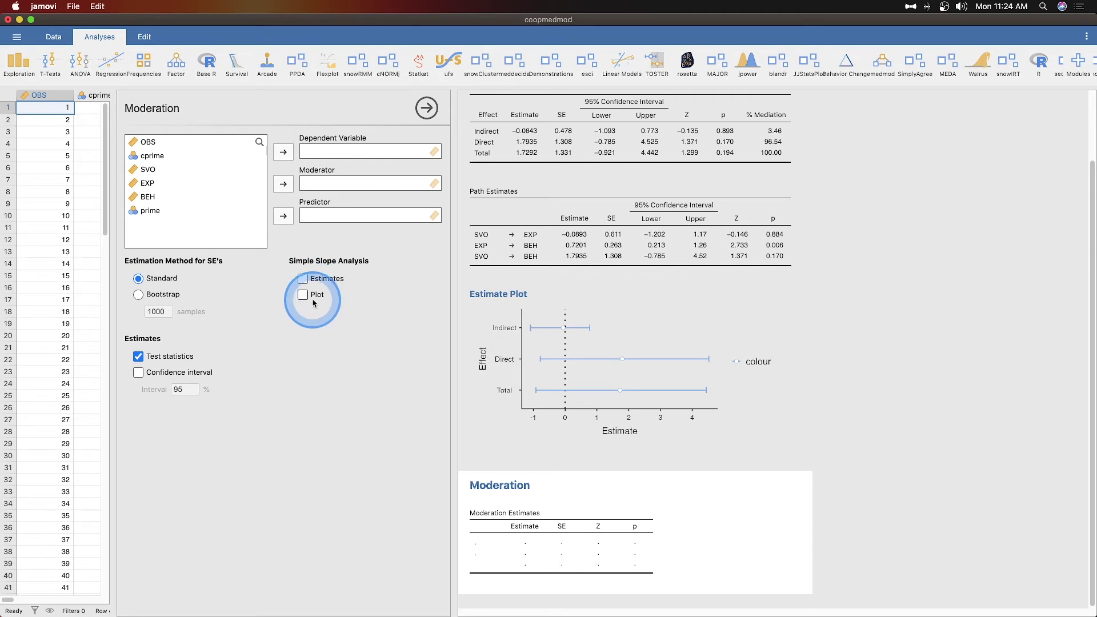
# Assign SVO as dependent variable, EXP as moderator and BEH as predictor
pyautogui.click(145, 170)
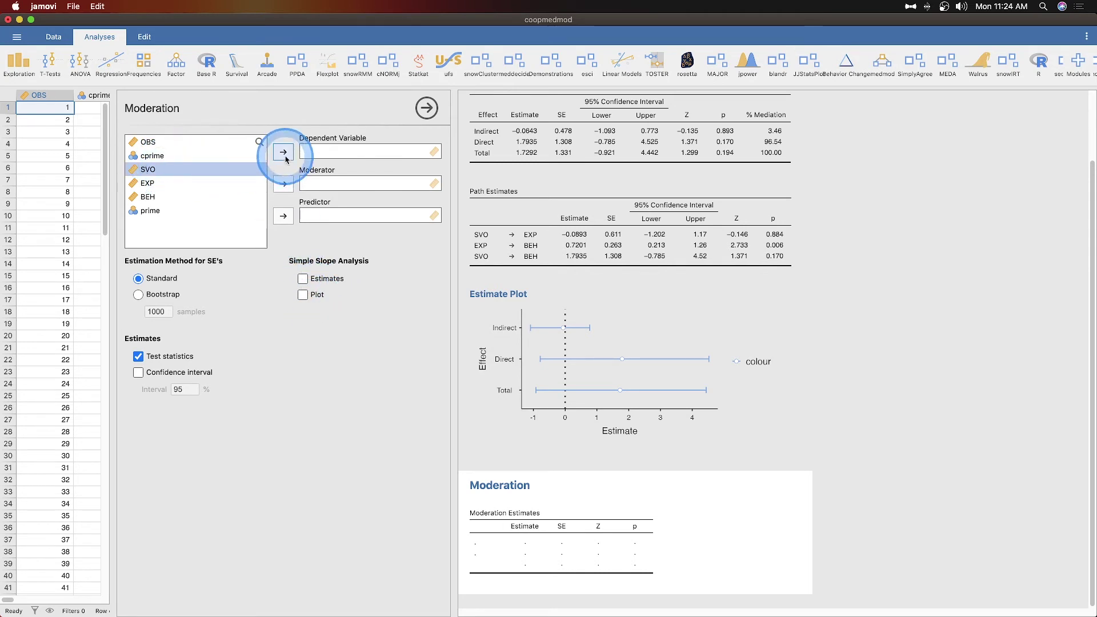
pyautogui.click(283, 152)
pyautogui.click(144, 169)
pyautogui.click(283, 184)
pyautogui.click(143, 169)
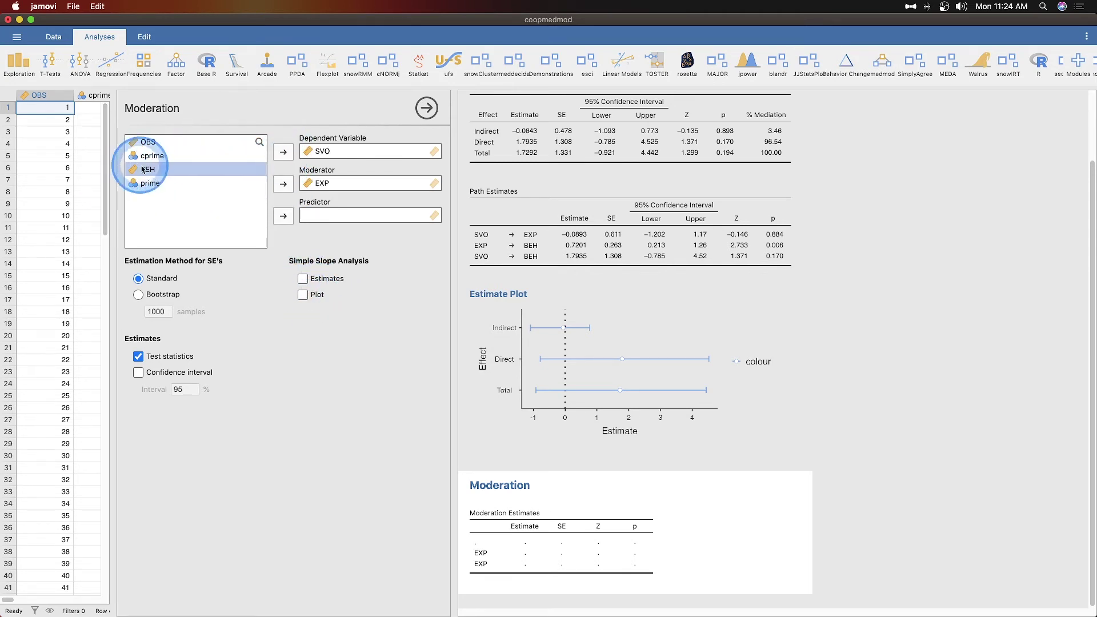
pyautogui.click(283, 216)
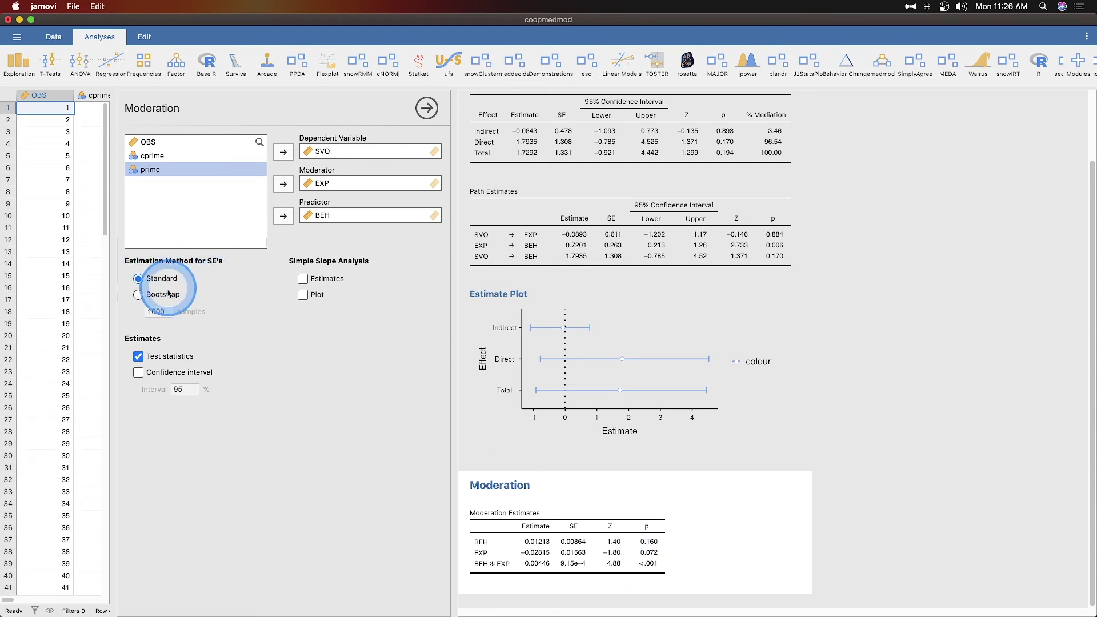
# Add simple slope estimates and a simple slope plot, plus 95% confidence intervals, to the BEH × EXP moderation
pyautogui.click(302, 278)
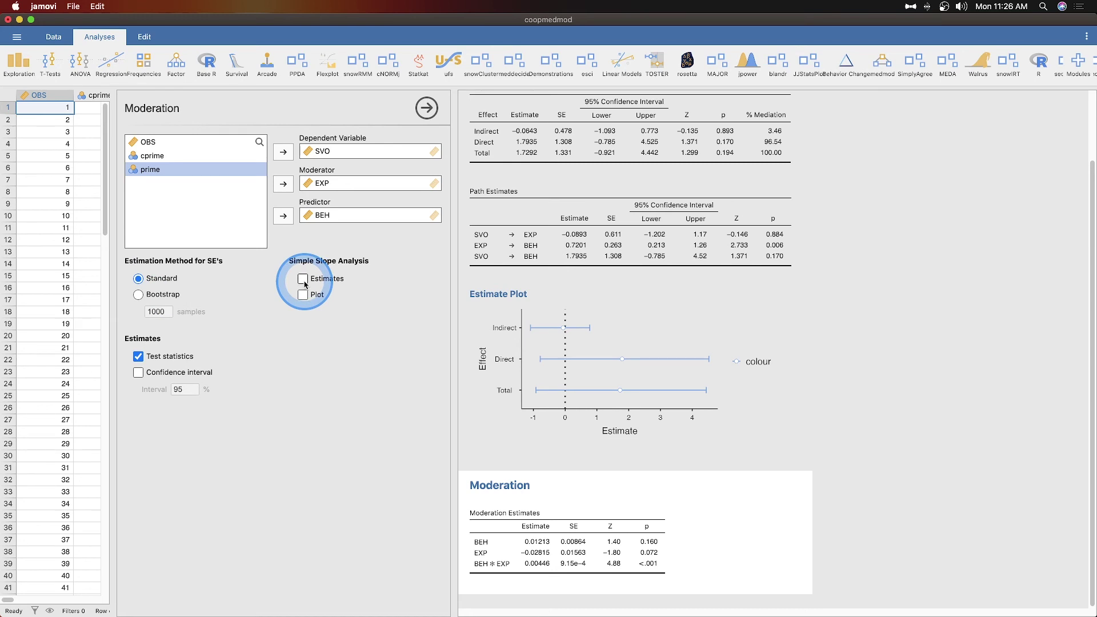
pyautogui.click(303, 294)
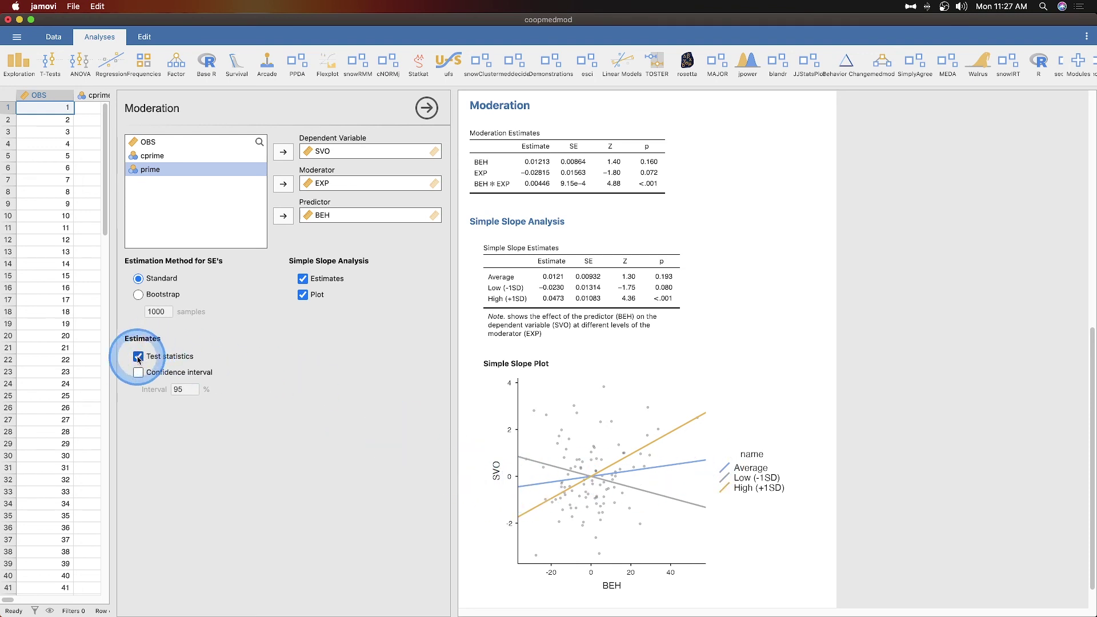
pyautogui.click(188, 373)
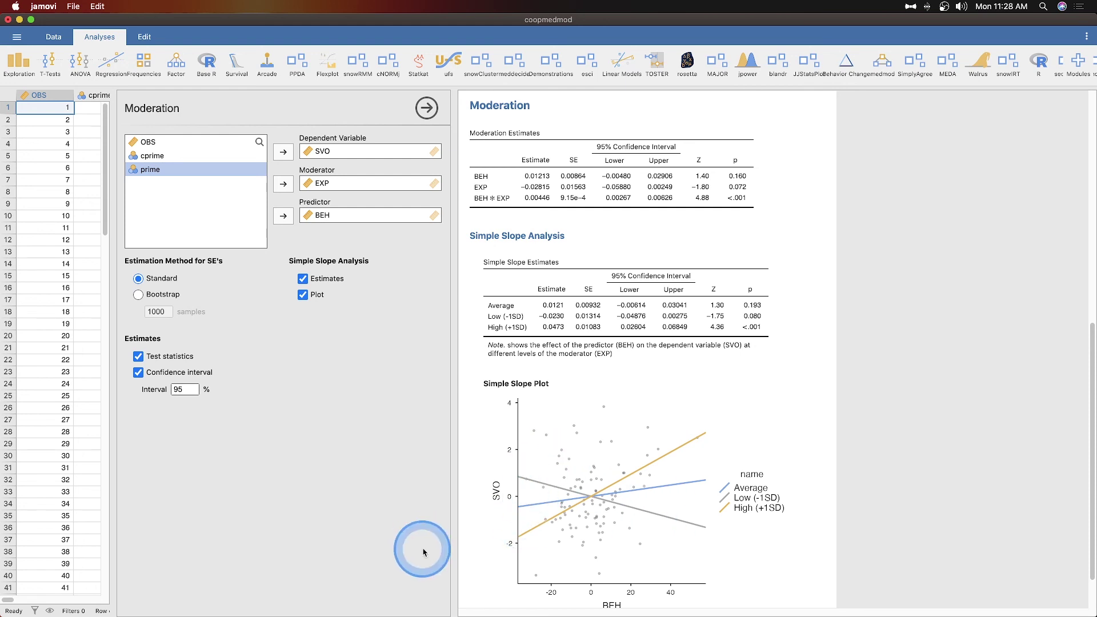
pyautogui.scroll(-2, 732, 598)
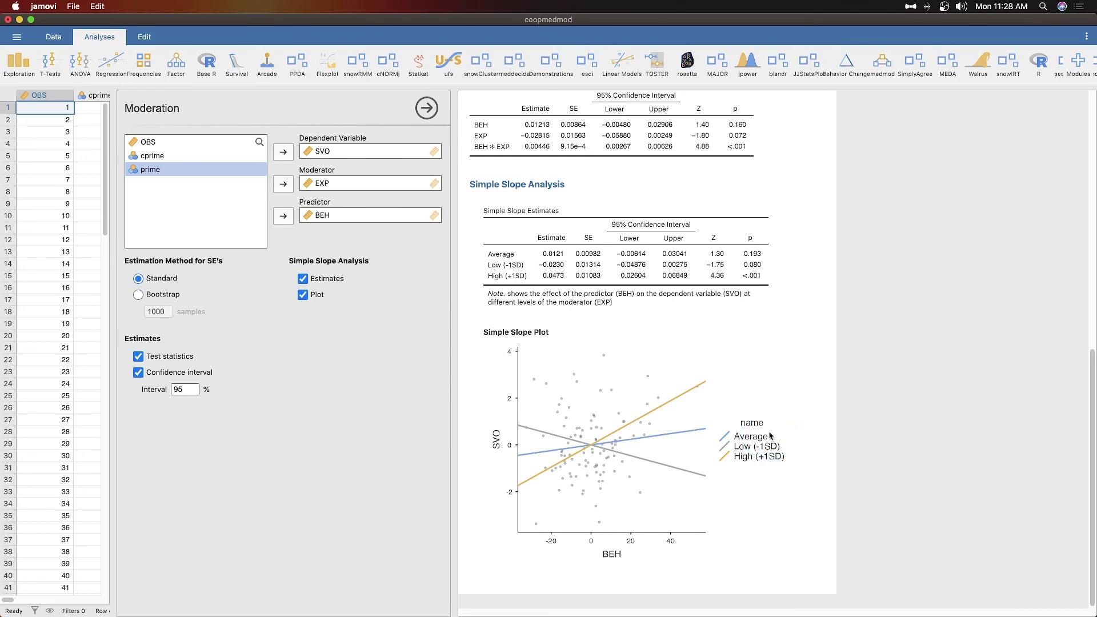
pyautogui.click(883, 61)
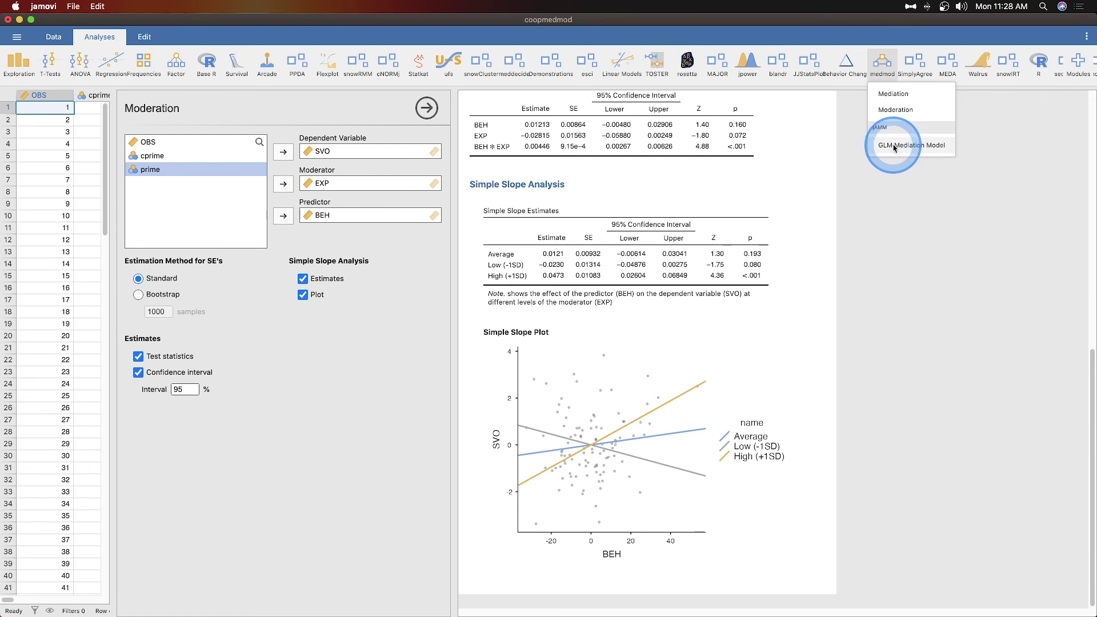
pyautogui.click(827, 246)
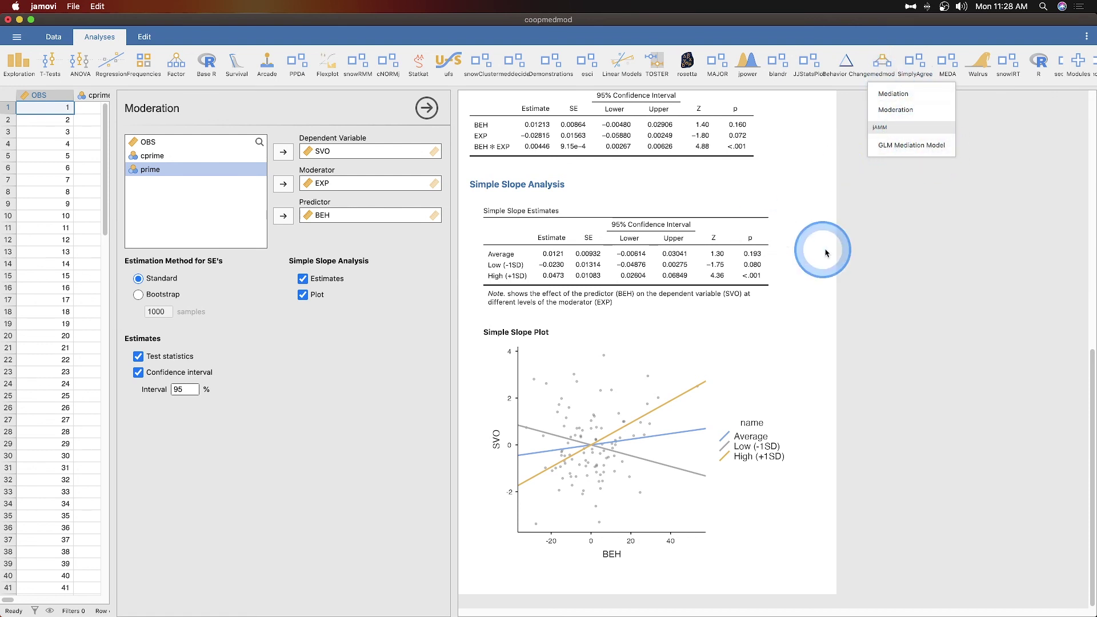